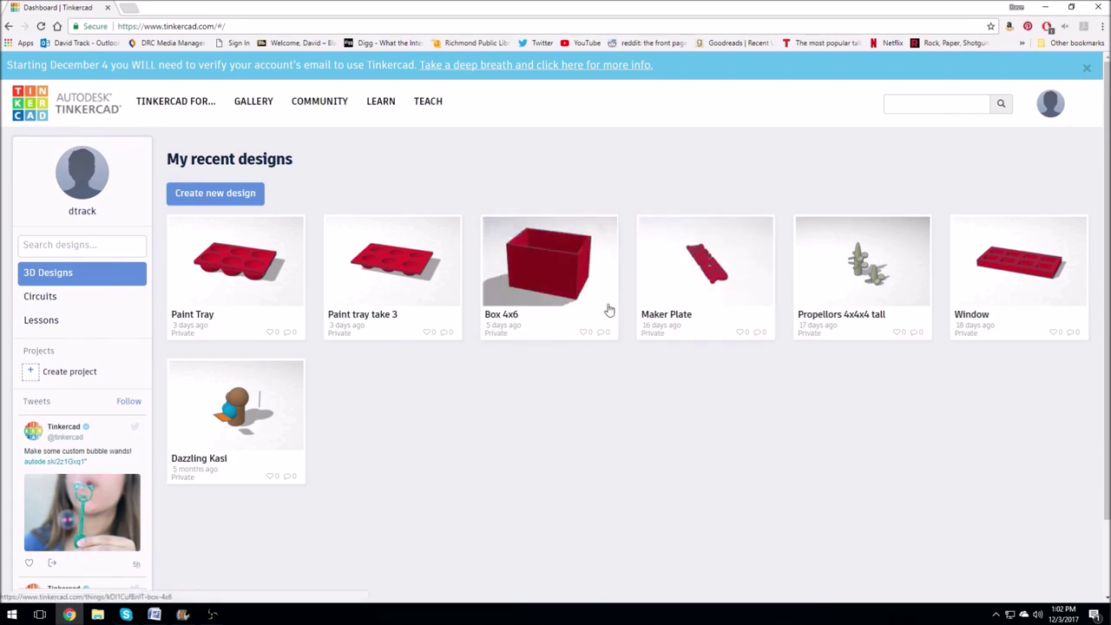
- Open the Box 4x6 thumbnail's details from recent designs, closing and reopening the details
mouse_move(535, 288)
left_click(535, 289)
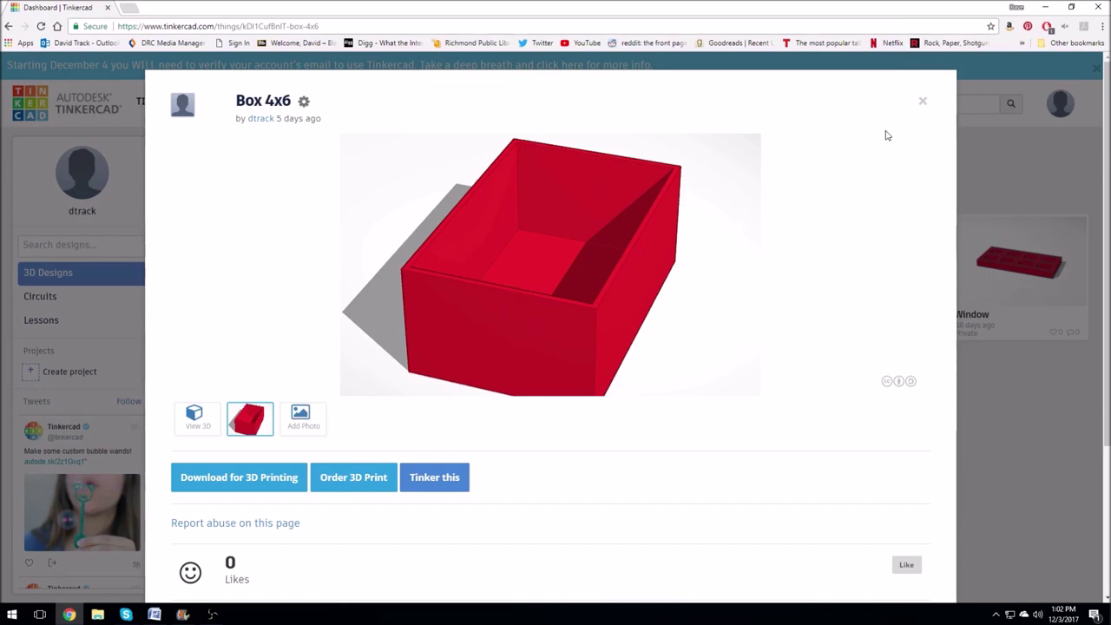
left_click(922, 101)
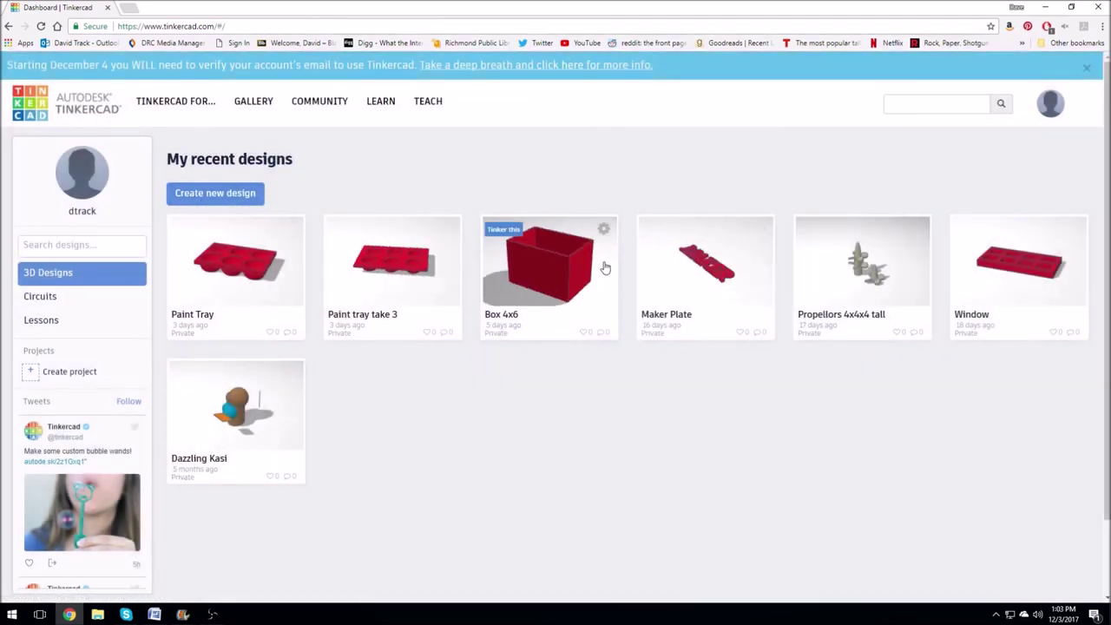
left_click(566, 269)
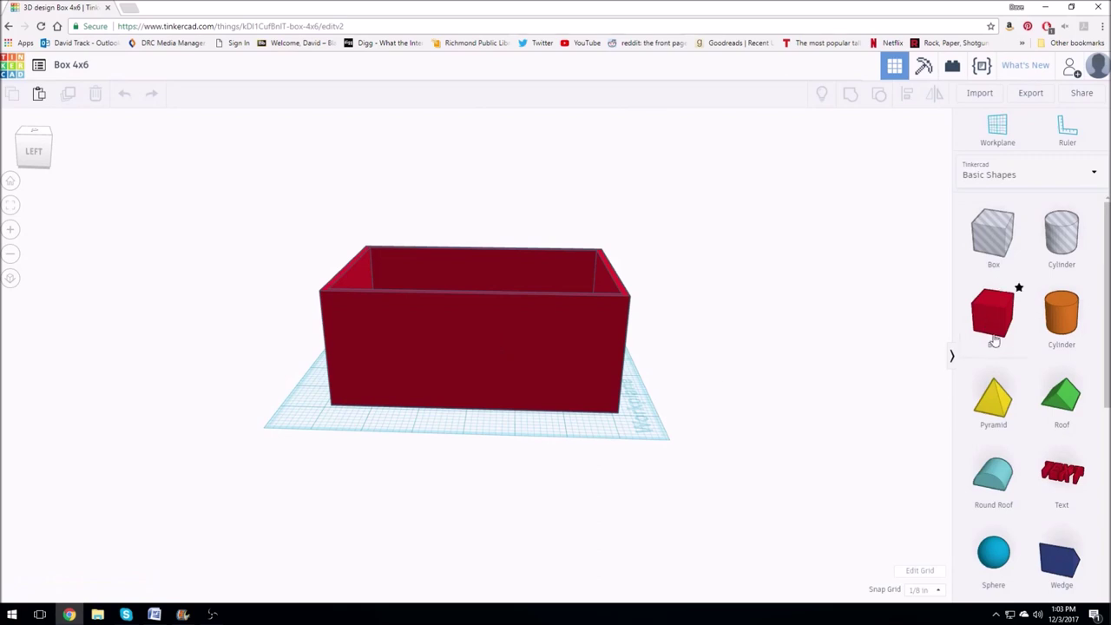
- Delete the hollow red box, then undo with Ctrl+Z to restore it on the workplane
right_click_drag(518, 443, 521, 475)
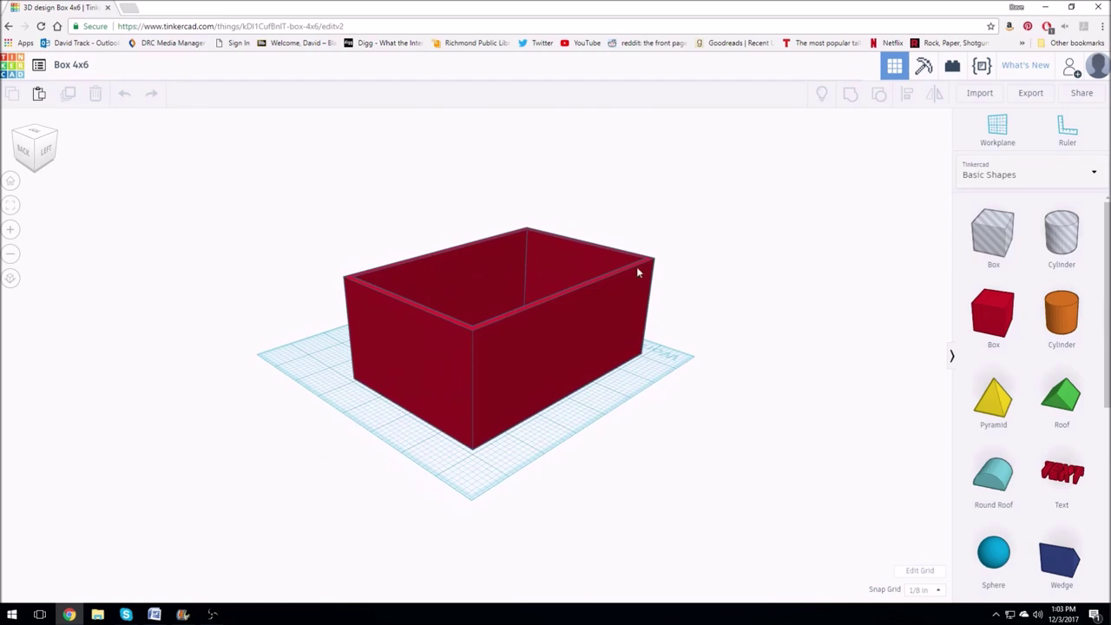
left_click(524, 350)
key("Delete")
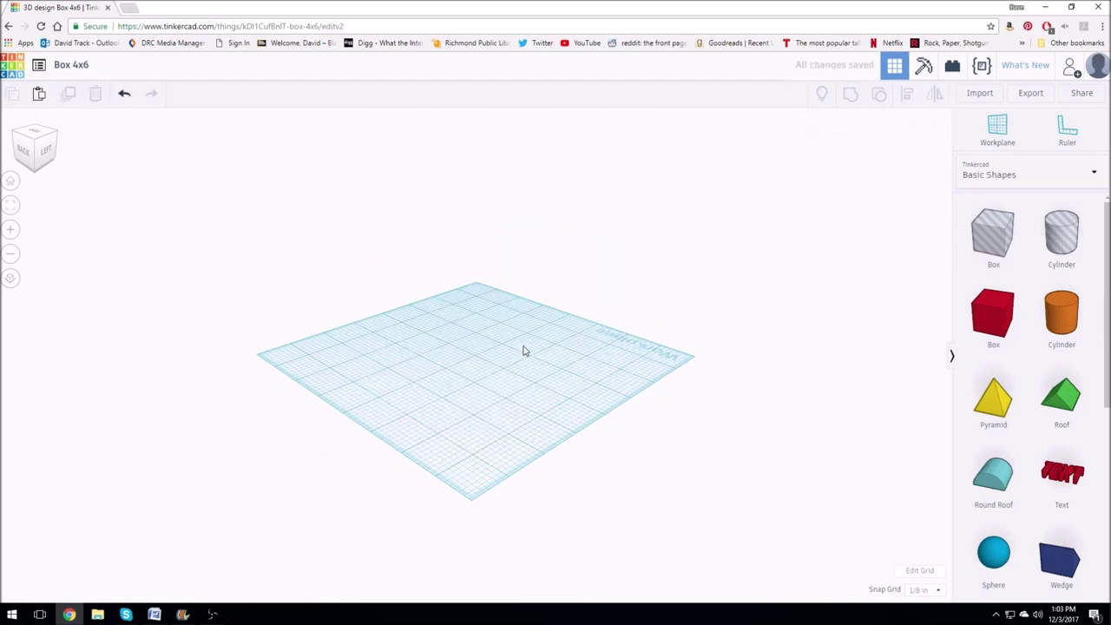
right_click_drag(423, 411, 500, 391)
scroll(501, 390, "up", 2)
scroll(500, 389, "down", 4)
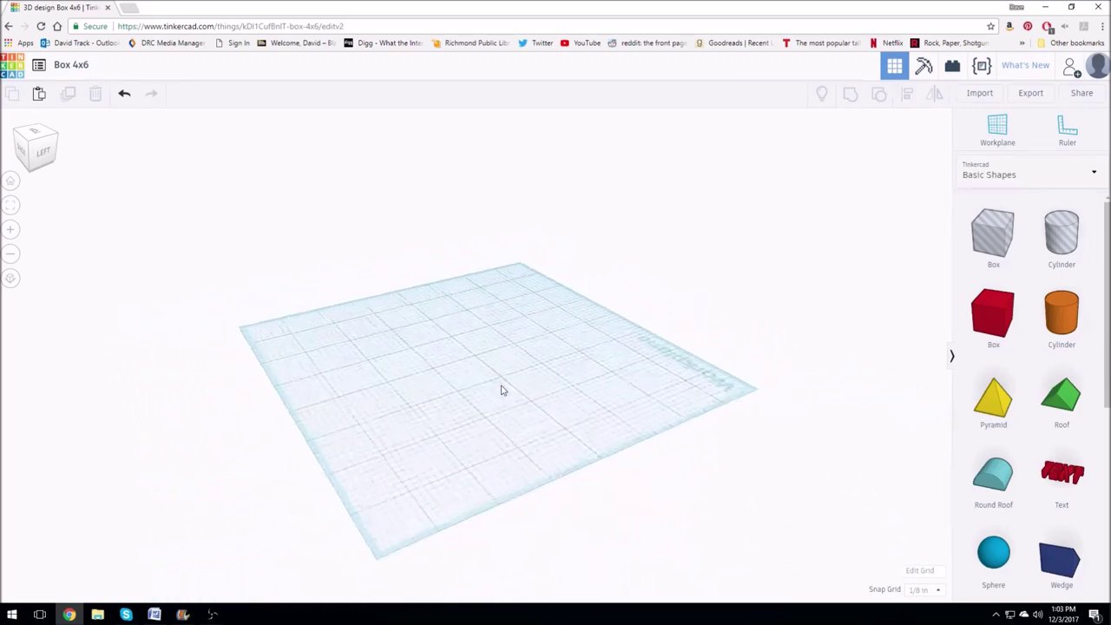
key("ctrl+z")
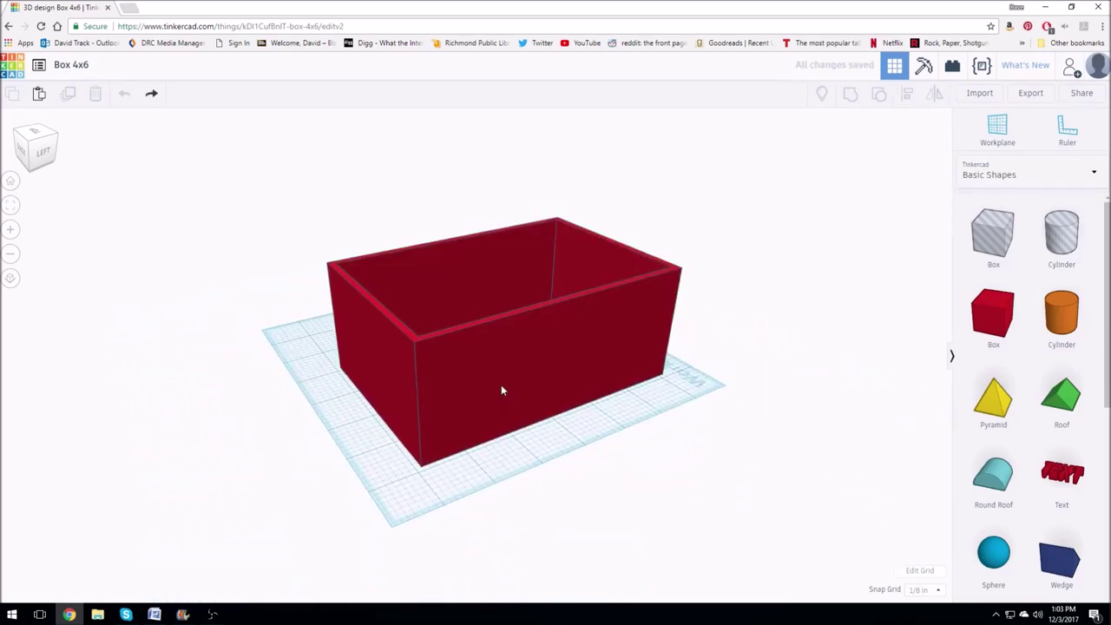
right_click_drag(665, 494, 550, 318)
- Delete the hollow box and drop a new solid red Box from Basic Shapes onto the workplane
left_click(550, 317)
right_click_drag(660, 339, 539, 382)
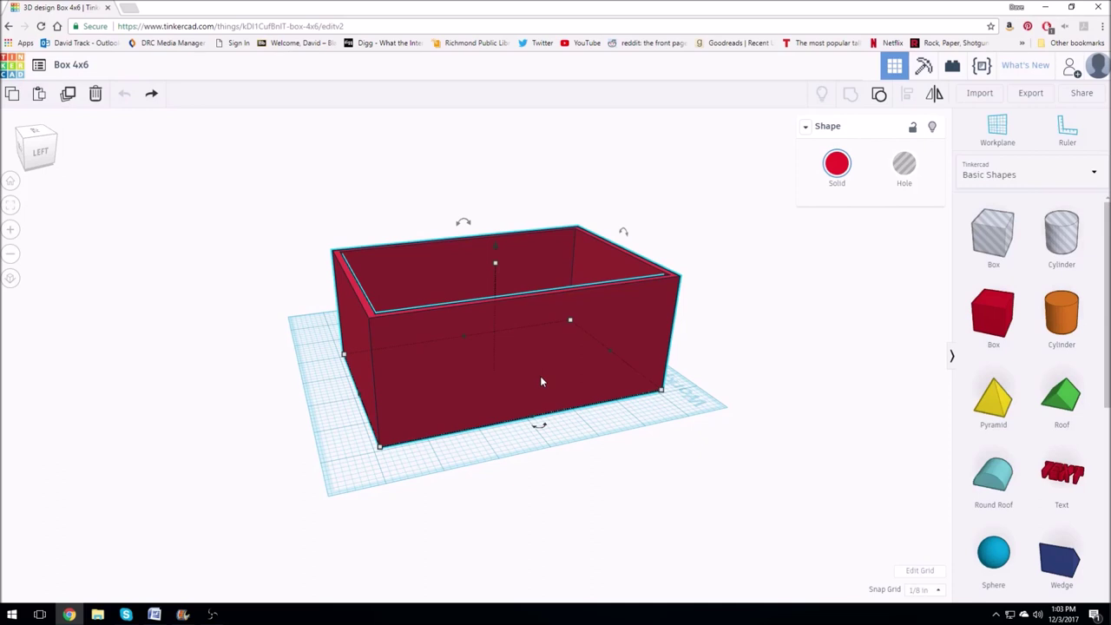
key("Delete")
left_click_drag(992, 317, 358, 351)
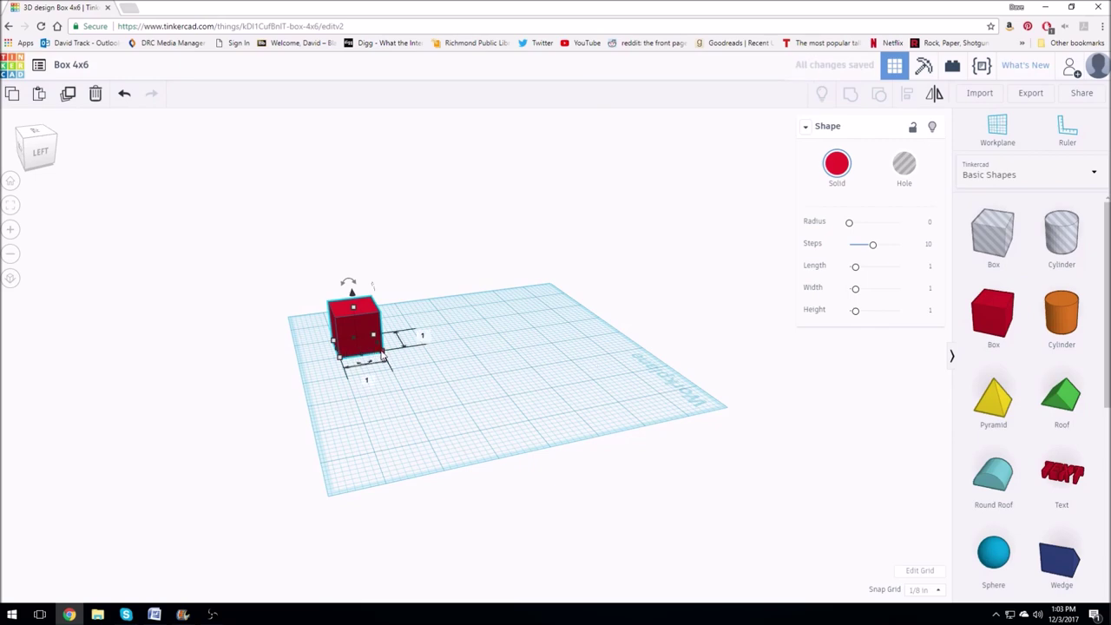
left_click(384, 357)
left_click(379, 351)
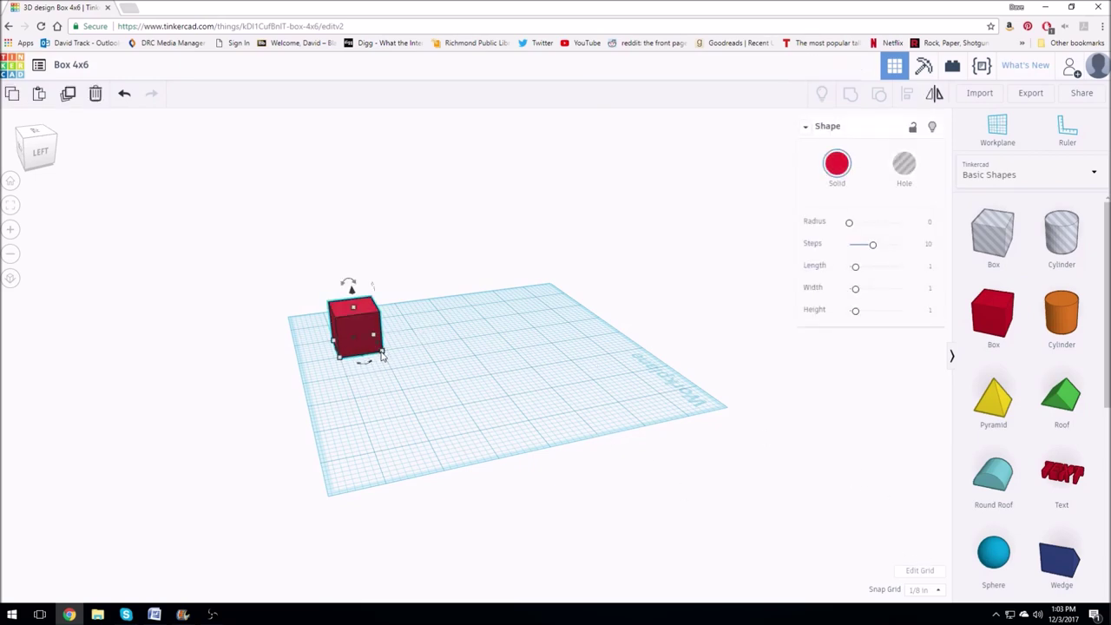
- Check Snap Grid spacing and grid properties, leaving Inches at 7.87 × 7.87 unchanged
left_click(931, 592)
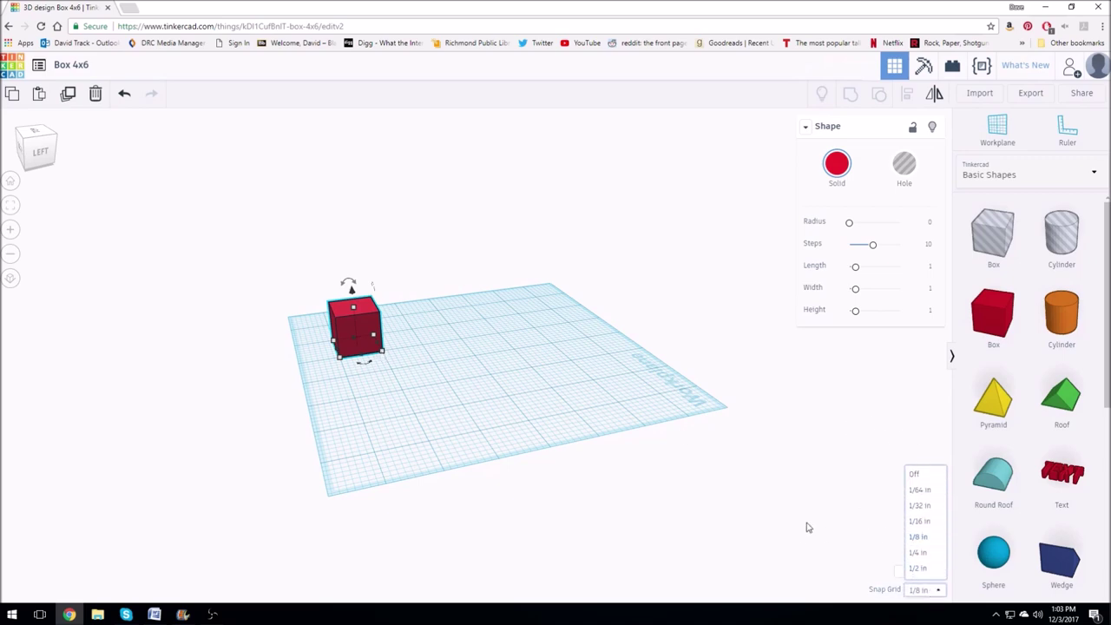
left_click(837, 486)
left_click(918, 570)
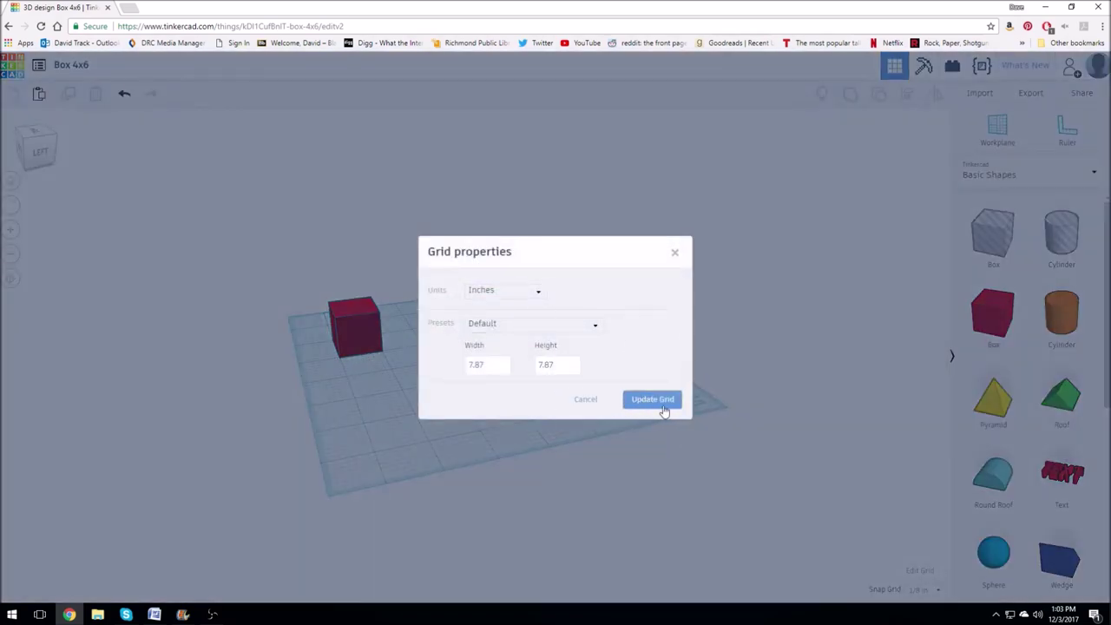
left_click(675, 253)
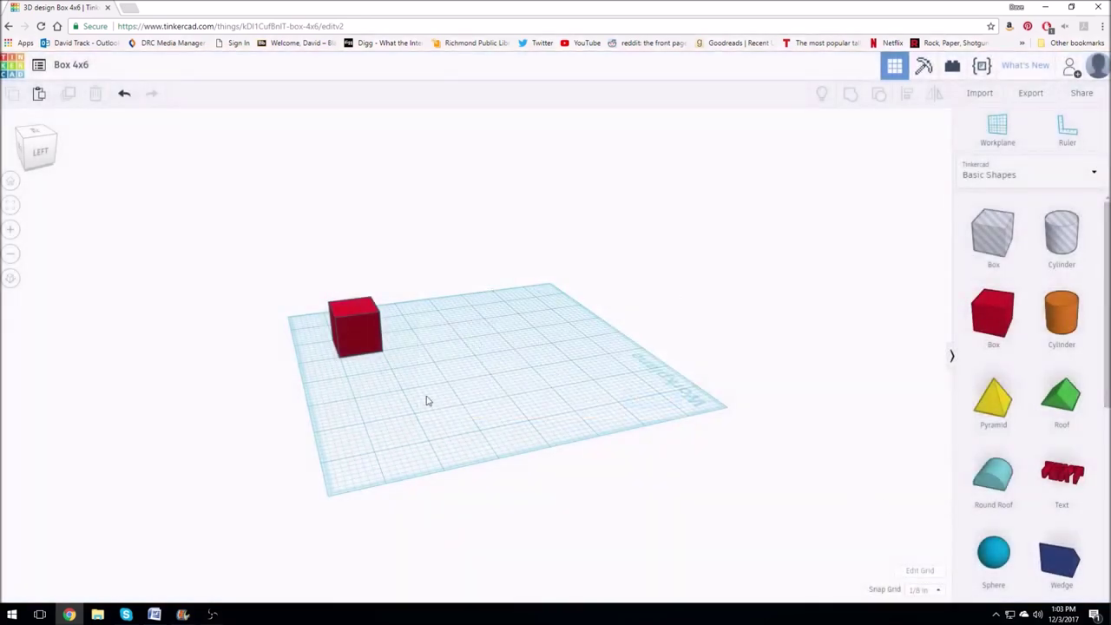
- Stretch the red box to exactly 6 inches long, about 4 inches deep, and taller
left_click(373, 330)
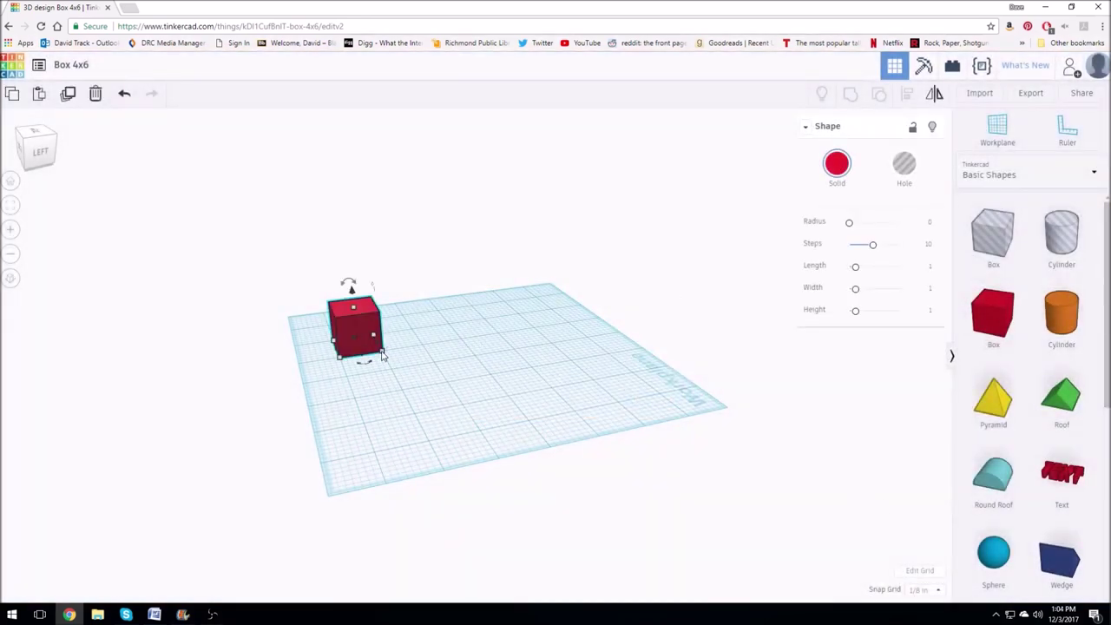
left_click_drag(383, 355, 588, 345)
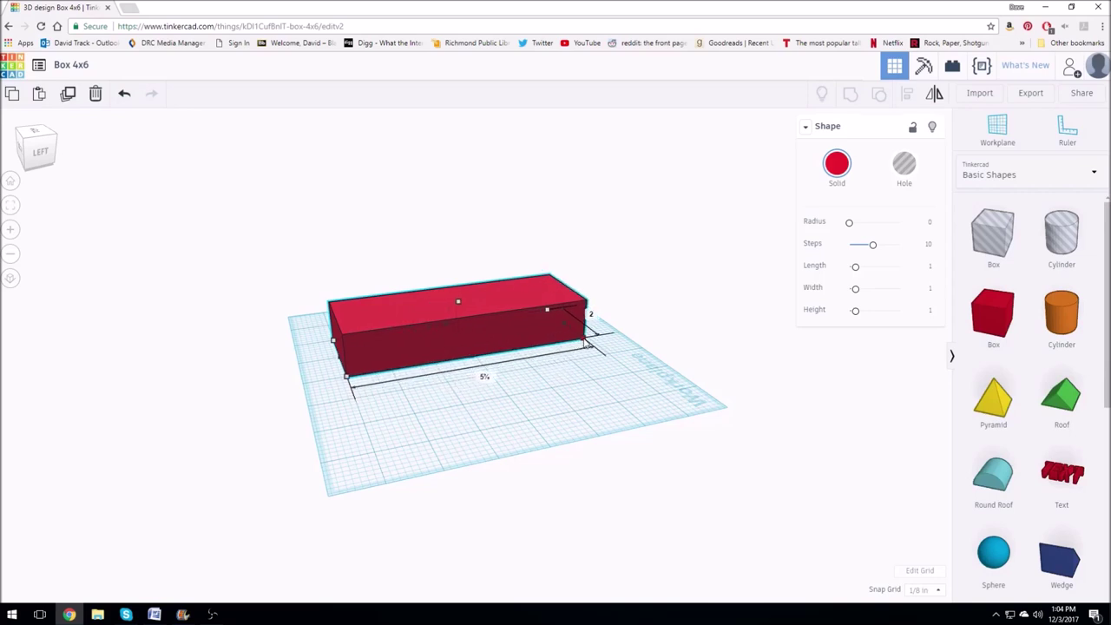
left_click_drag(587, 344, 591, 343)
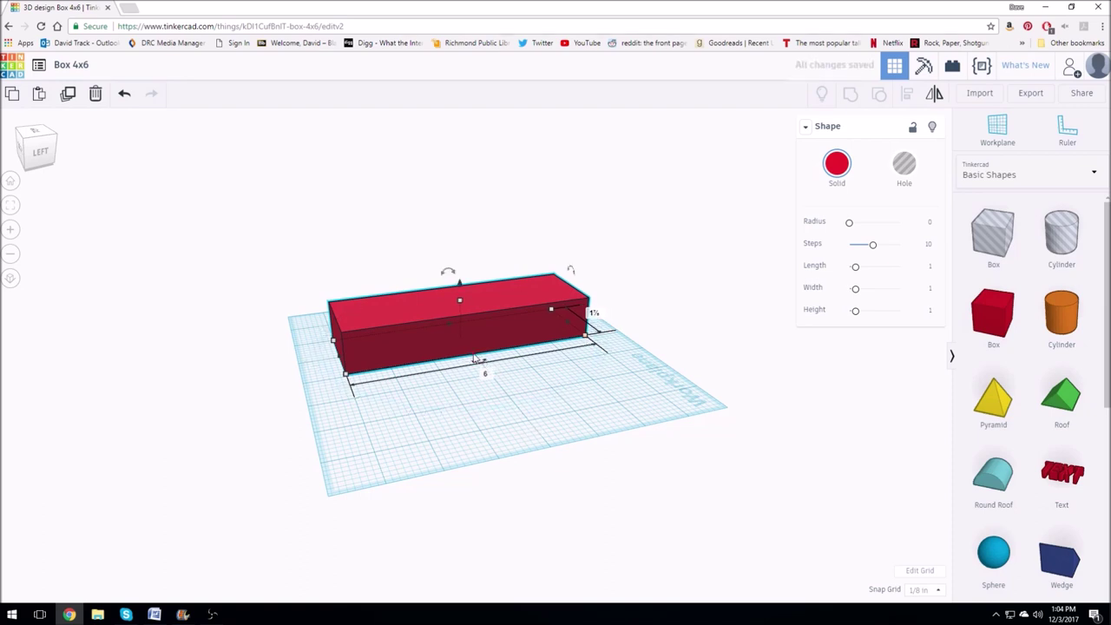
left_click_drag(476, 363, 509, 403)
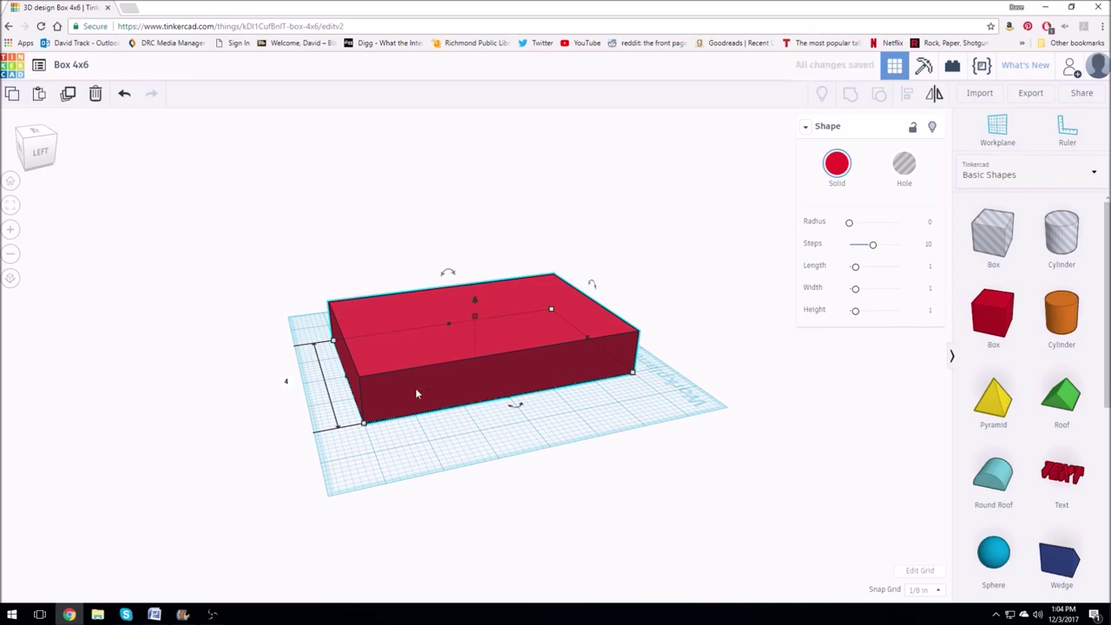
left_click_drag(473, 318, 472, 230)
right_click_drag(461, 429, 541, 436)
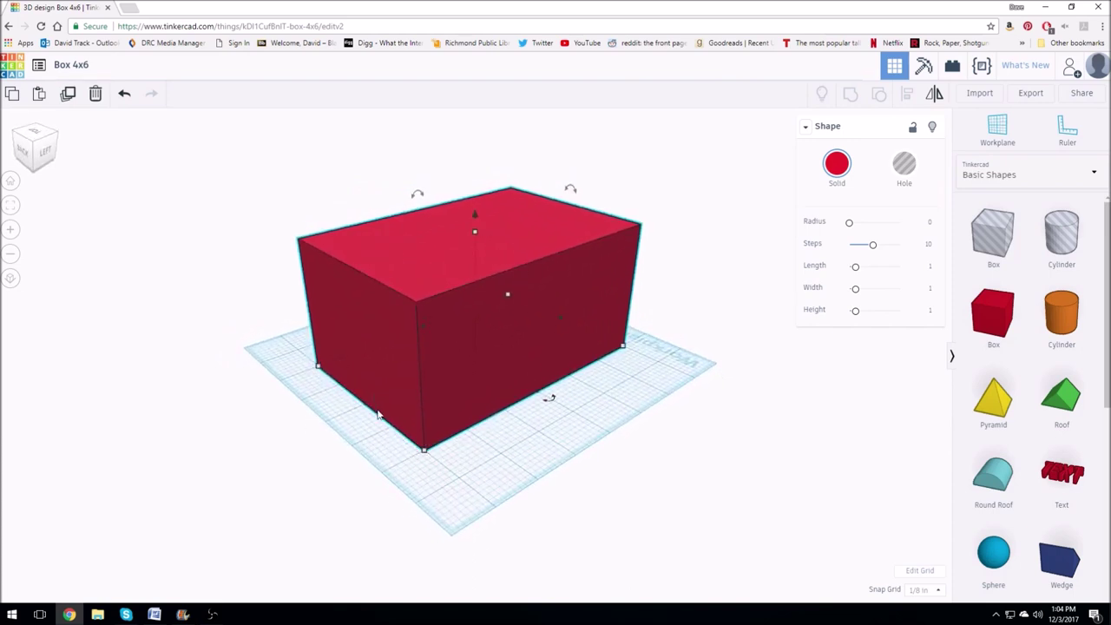
mouse_move(426, 457)
mouse_move(570, 190)
scroll(1030, 486, "down", 2)
scroll(1030, 486, "down", 2)
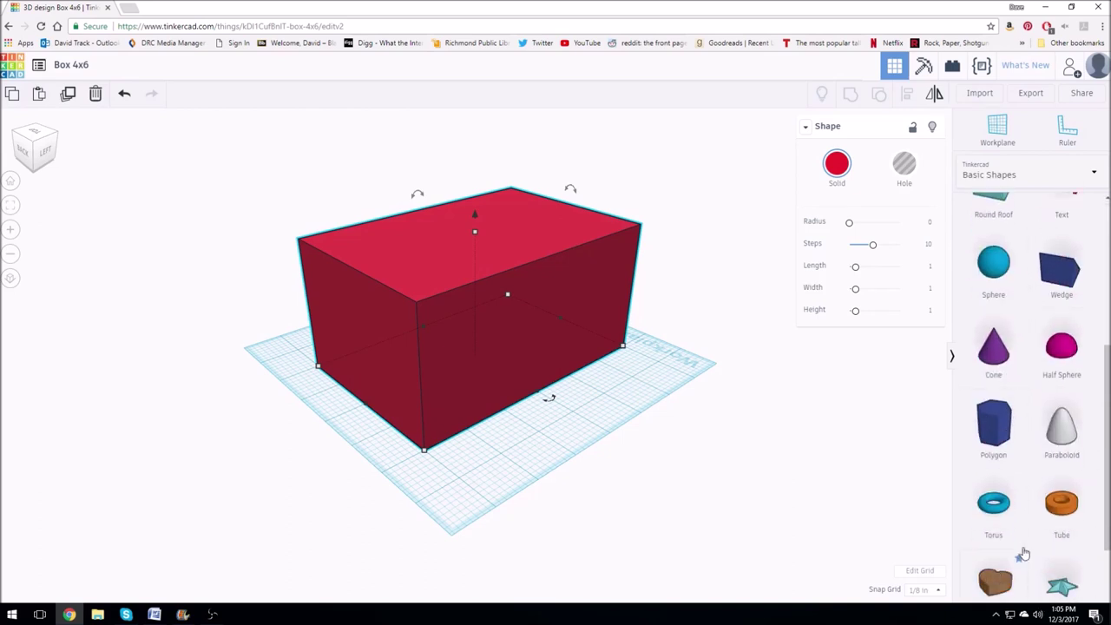
scroll(1022, 553, "down", 1)
scroll(1020, 548, "up", 5)
scroll(1019, 547, "down", 5)
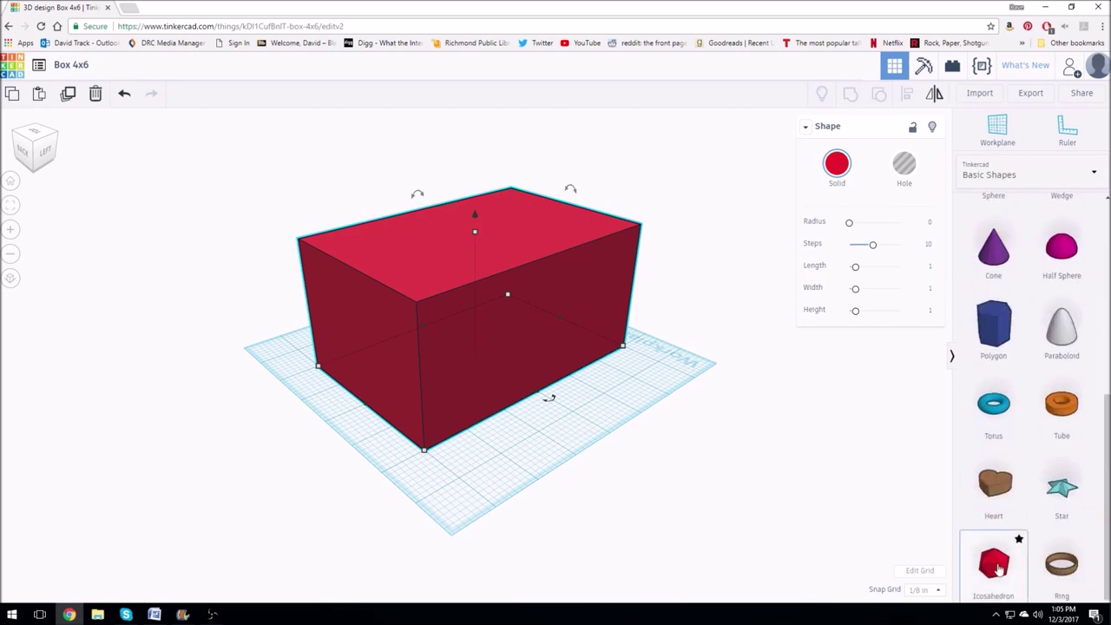
left_click_drag(994, 566, 1008, 583)
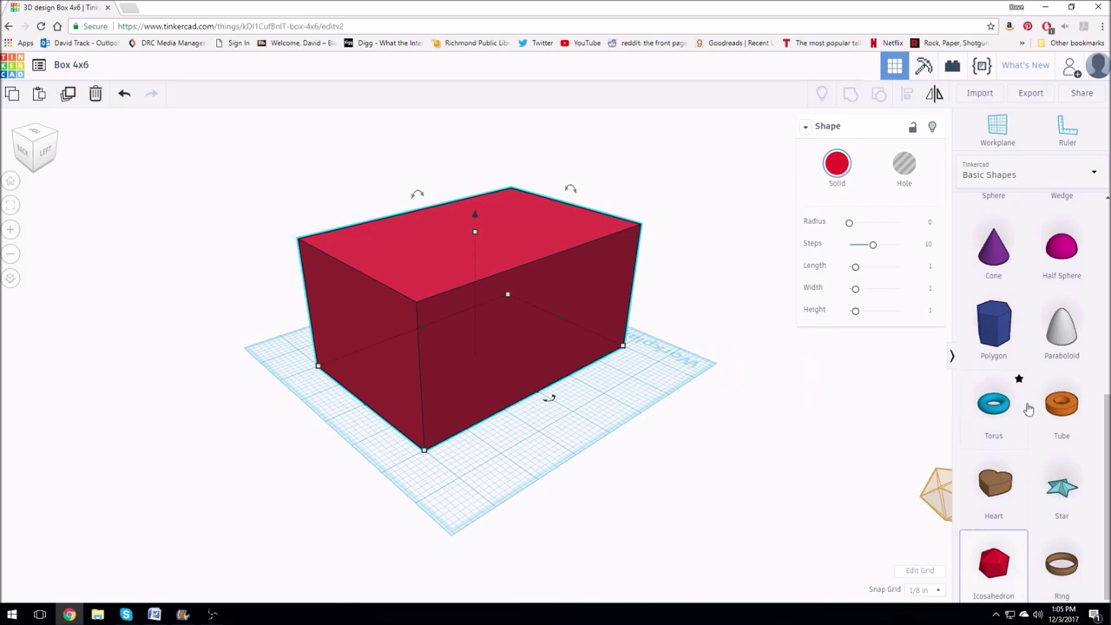
scroll(1041, 408, "up", 5)
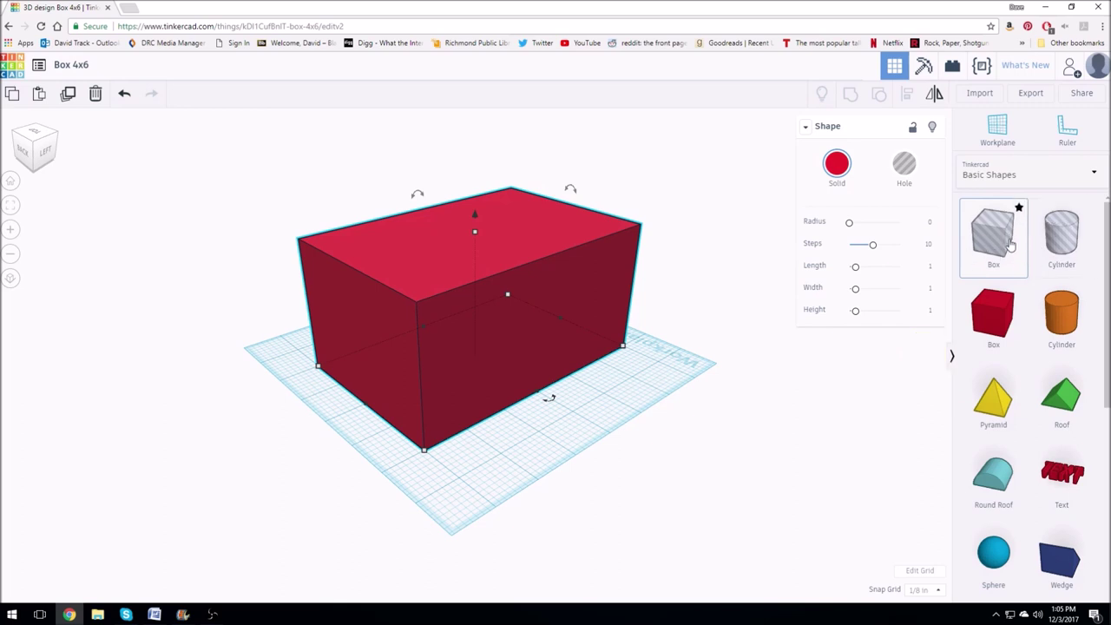
left_click_drag(1009, 247, 658, 383)
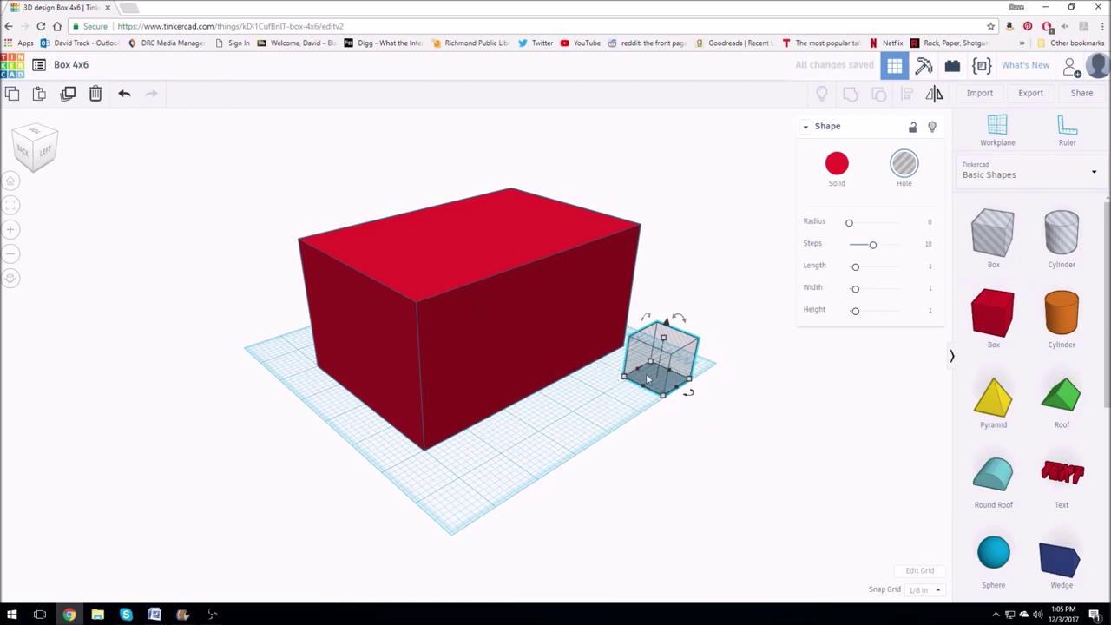
- Resize and align the hole box, raise it to height 3, and slide it inside the red box
left_click_drag(626, 377, 441, 458)
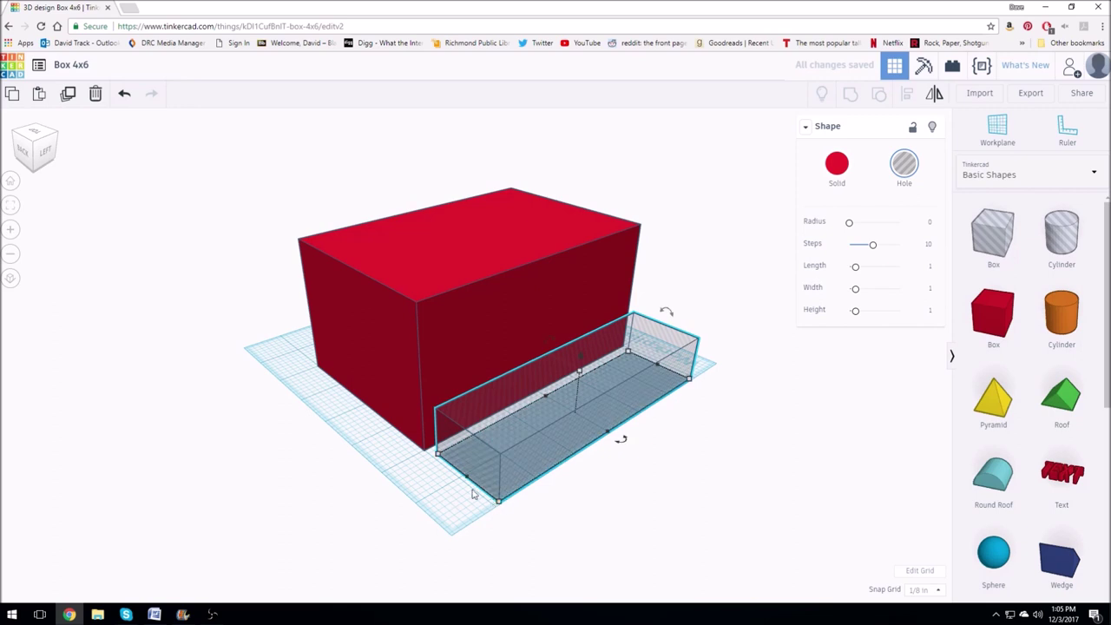
left_click_drag(473, 493, 388, 420)
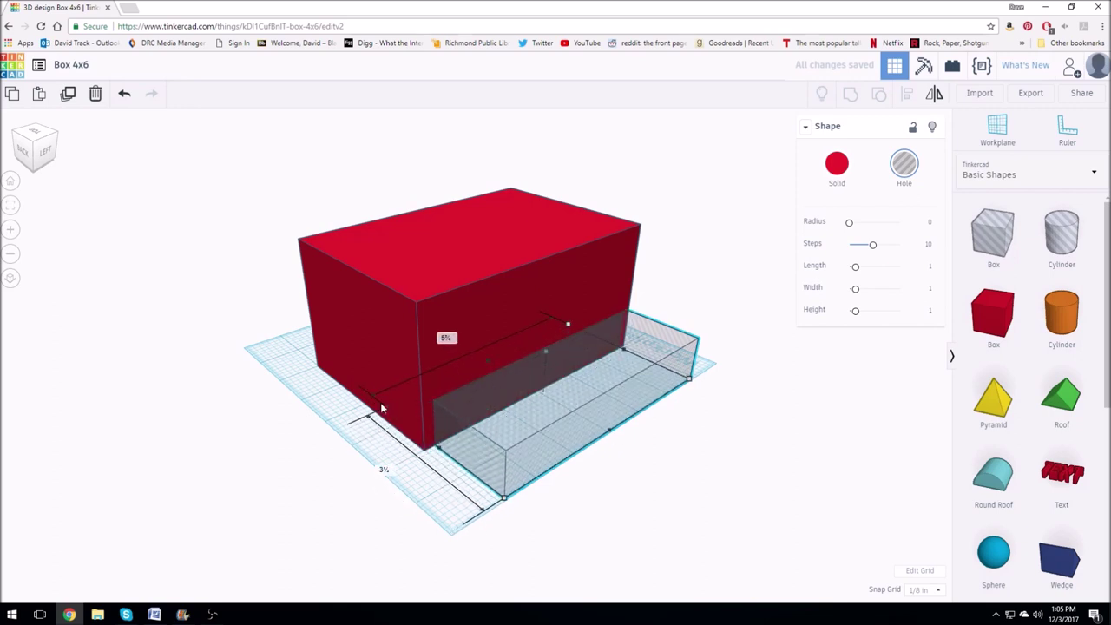
left_click_drag(380, 405, 375, 408)
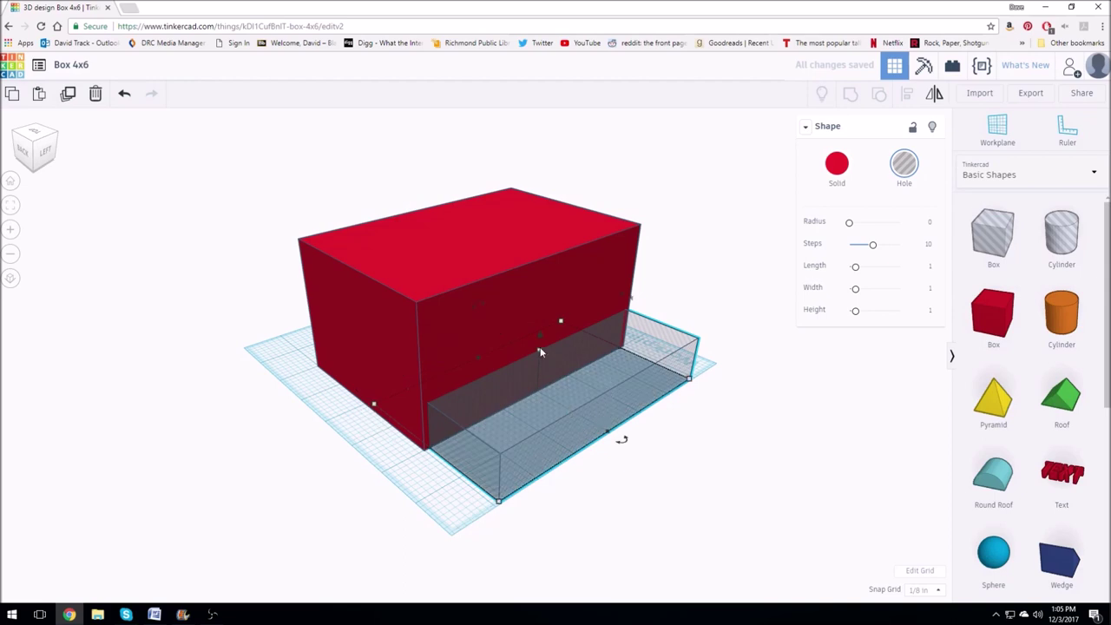
left_click_drag(537, 351, 538, 258)
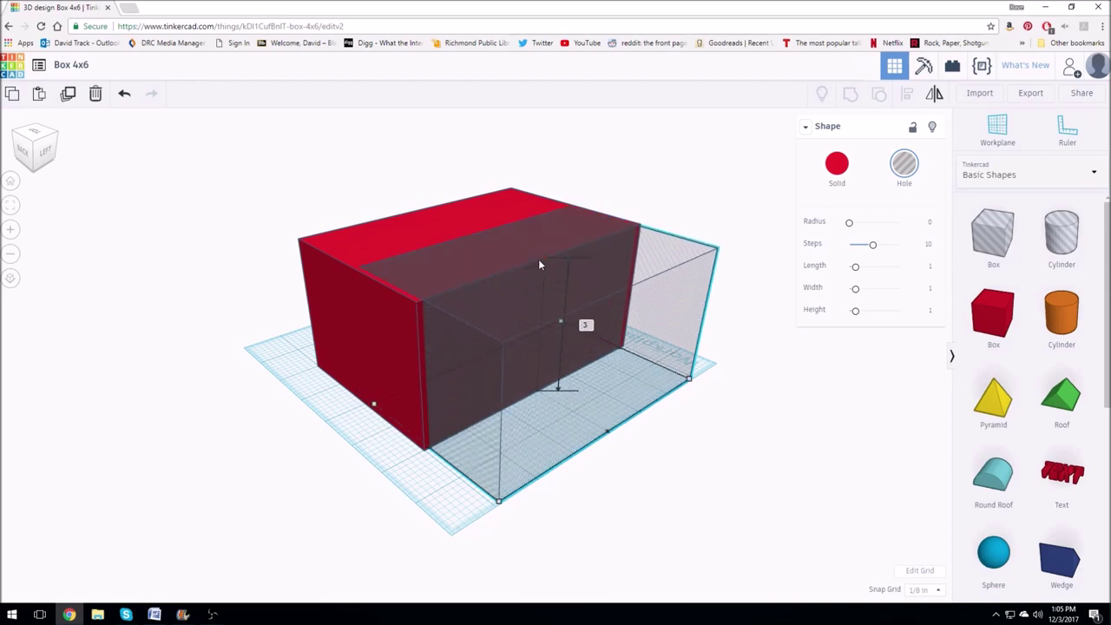
left_click_drag(538, 259, 643, 420)
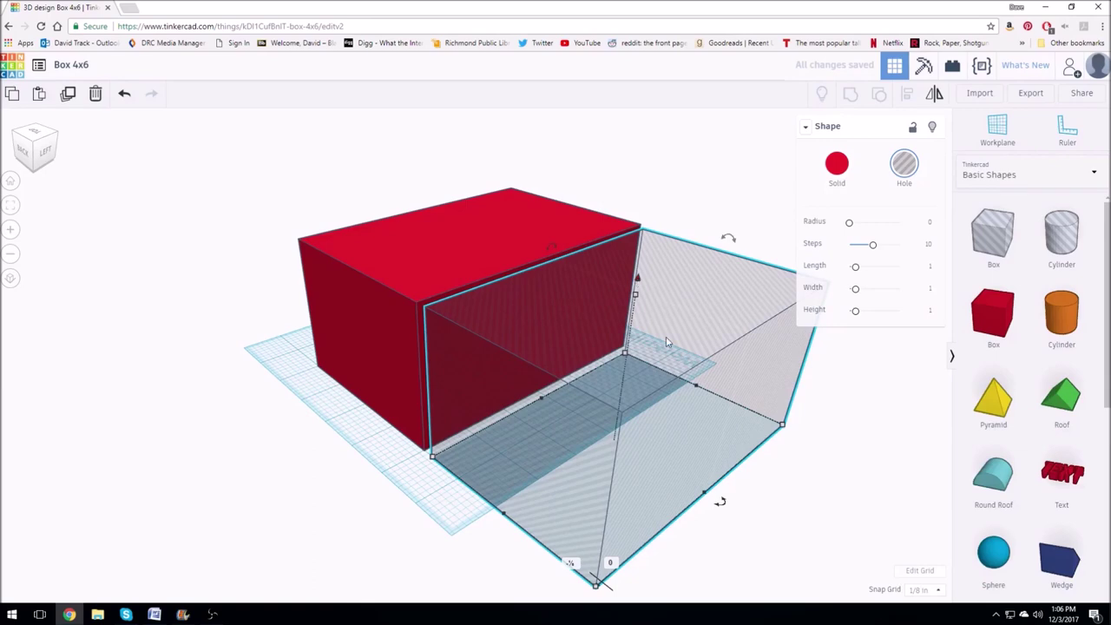
left_click_drag(681, 411, 478, 310)
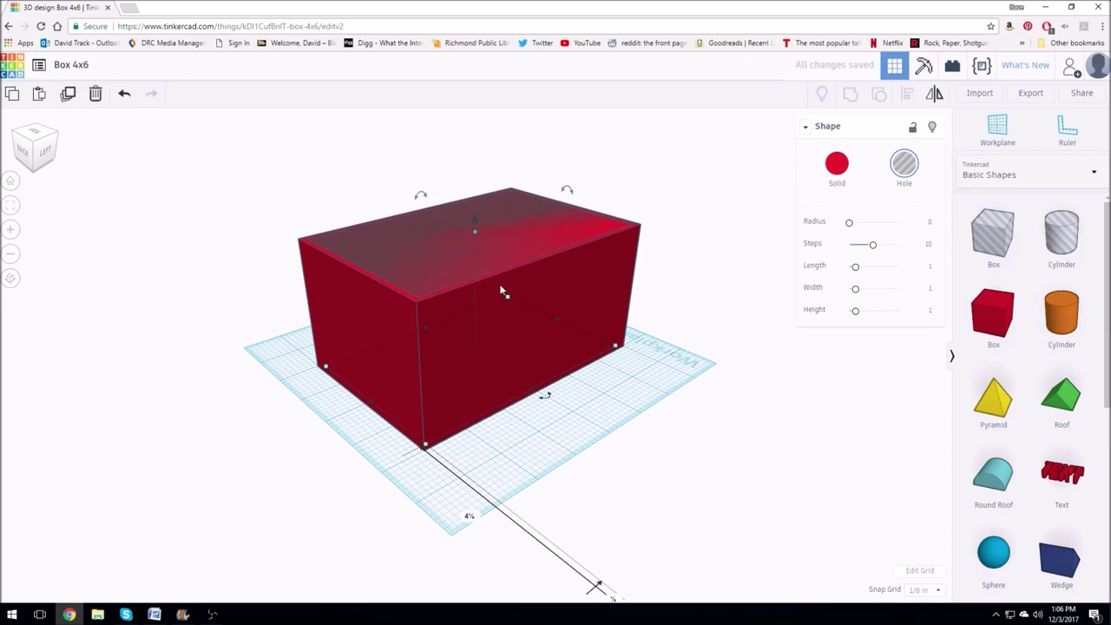
left_click(475, 220)
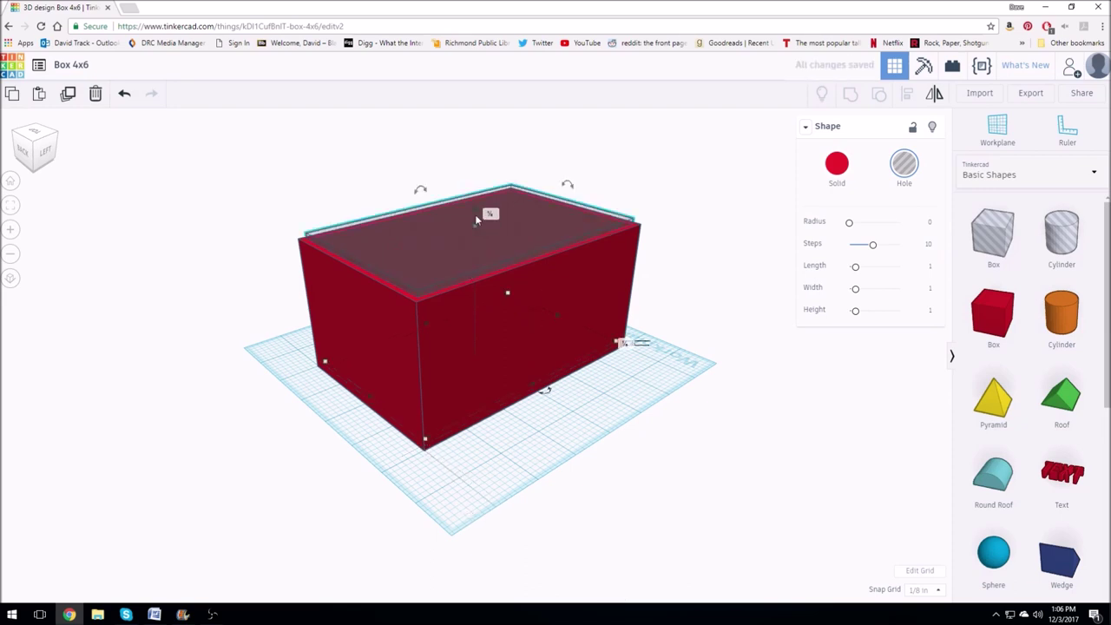
right_click_drag(451, 459, 580, 310)
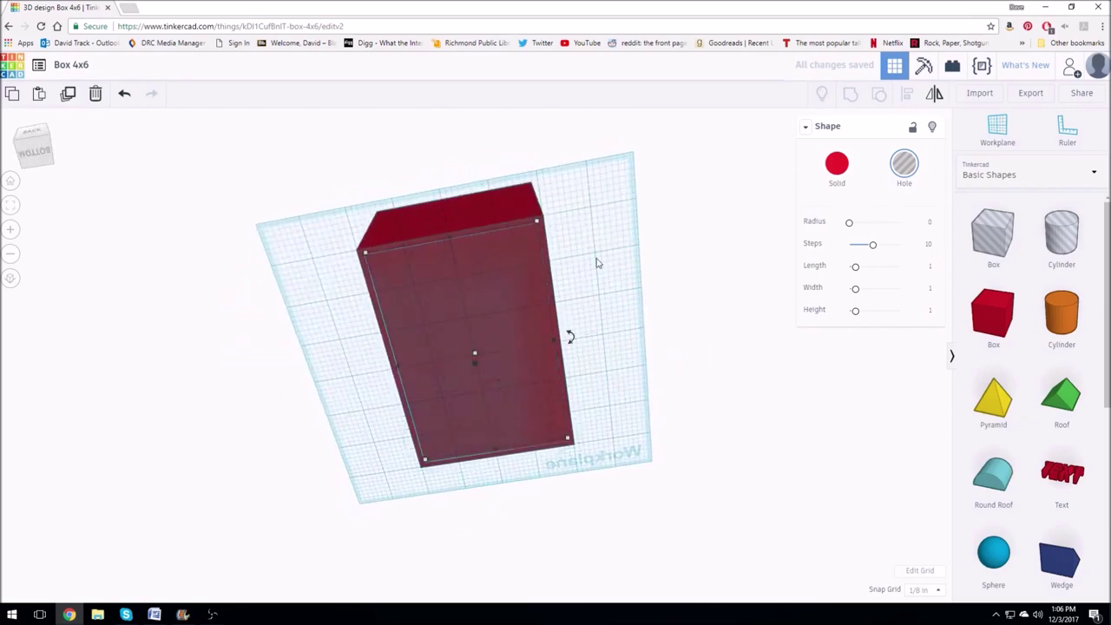
right_click_drag(596, 263, 572, 211)
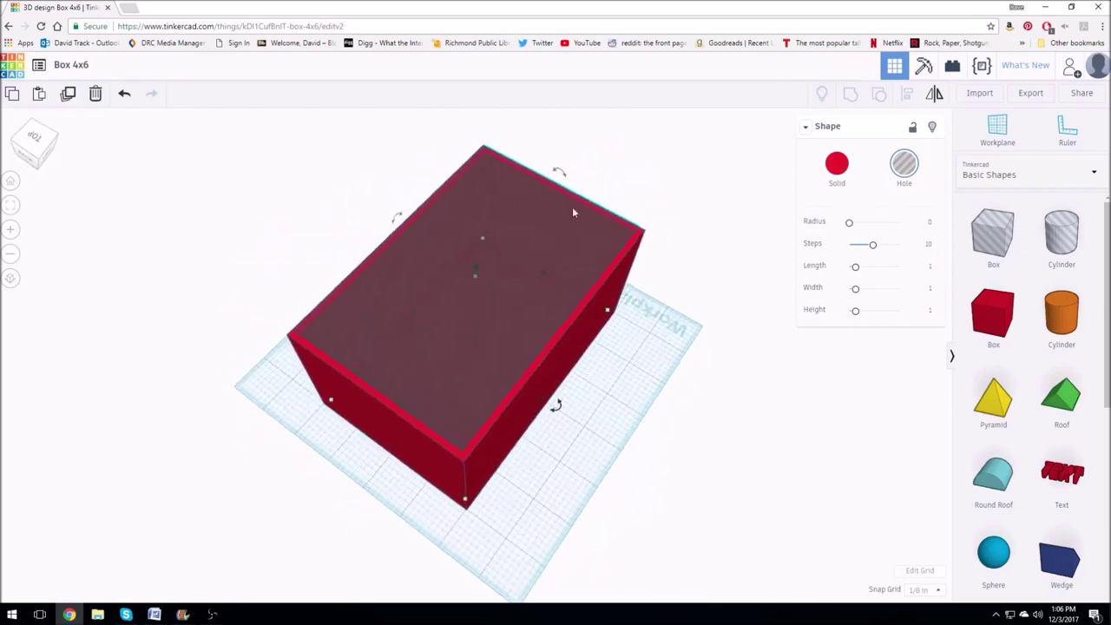
right_click_drag(452, 310, 480, 209)
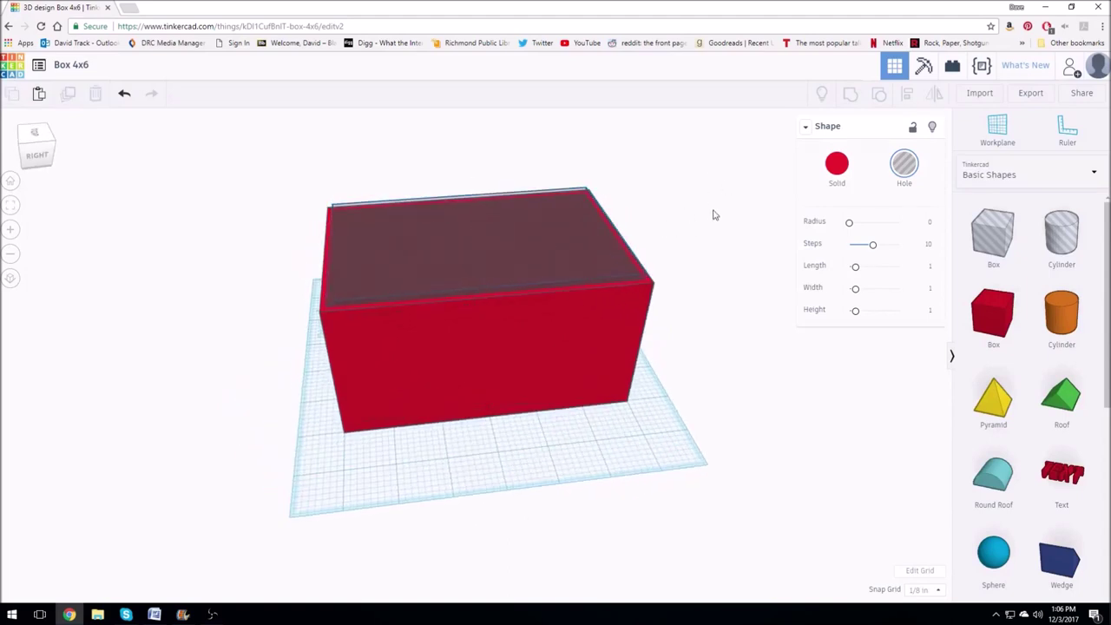
left_click_drag(698, 166, 269, 464)
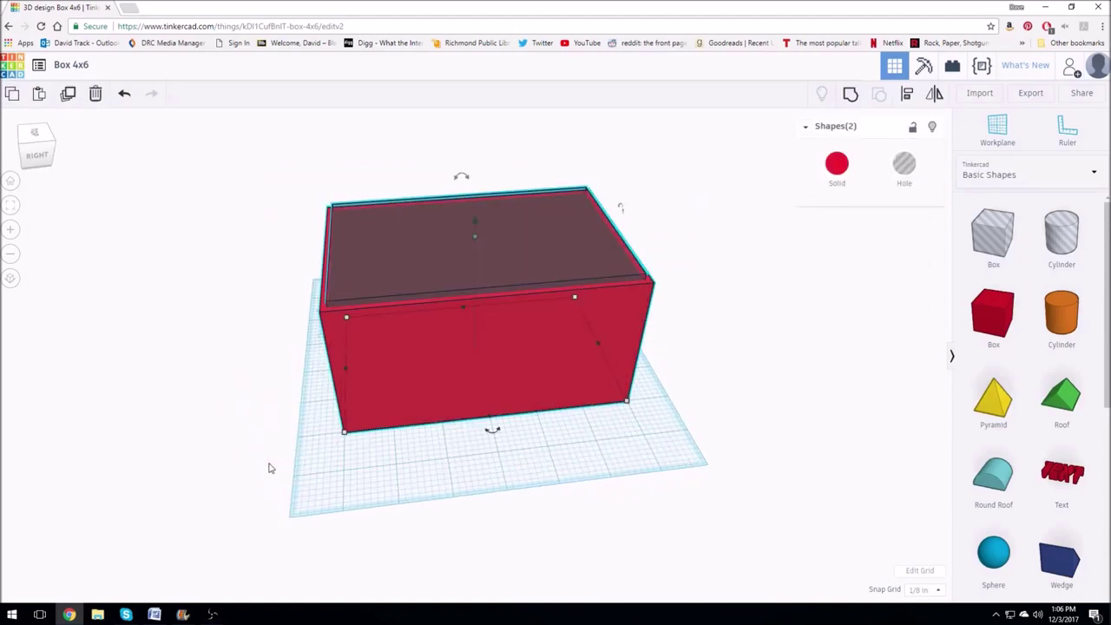
- Marquee-select the hole and red box and Group them into a thin-walled open-top box
left_click(223, 212)
left_click_drag(238, 156, 750, 468)
left_click(850, 94)
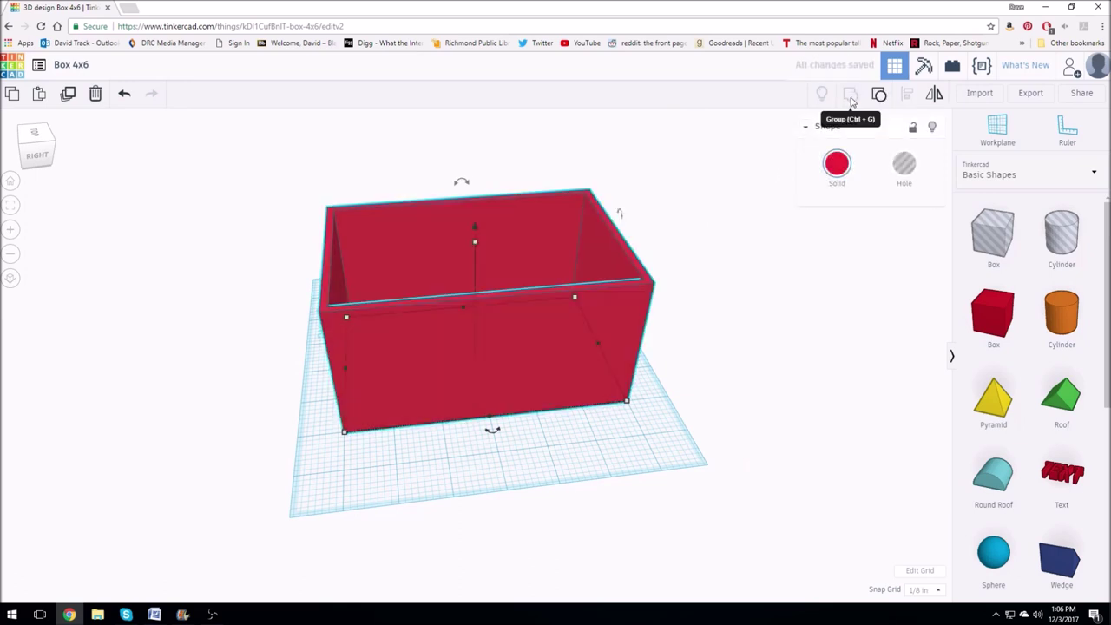
right_click_drag(741, 246, 477, 339)
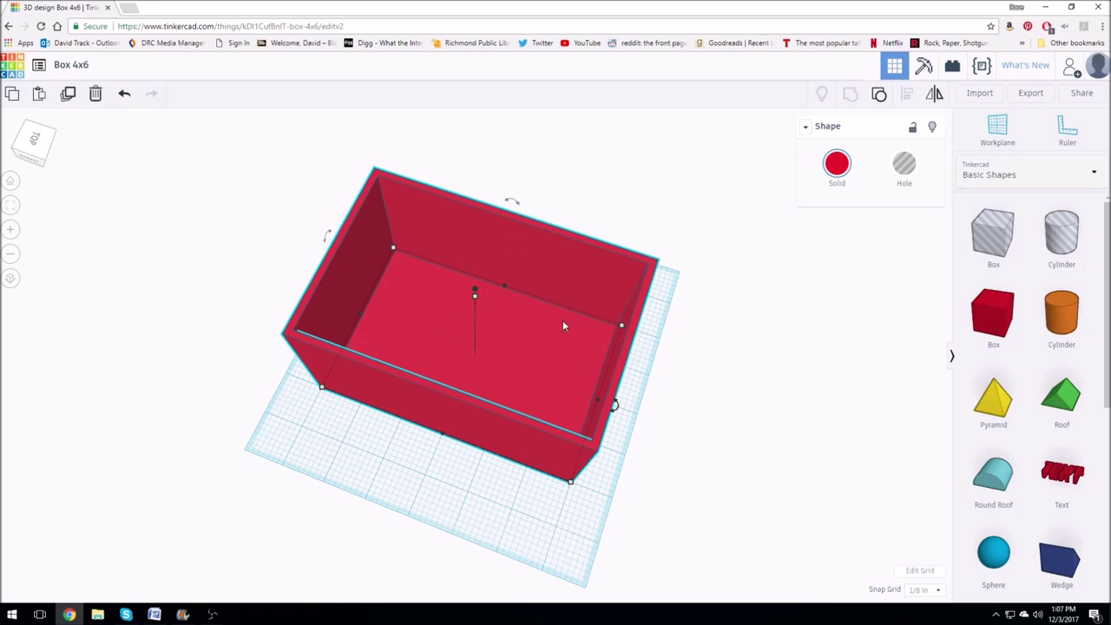
right_click_drag(609, 362, 550, 374)
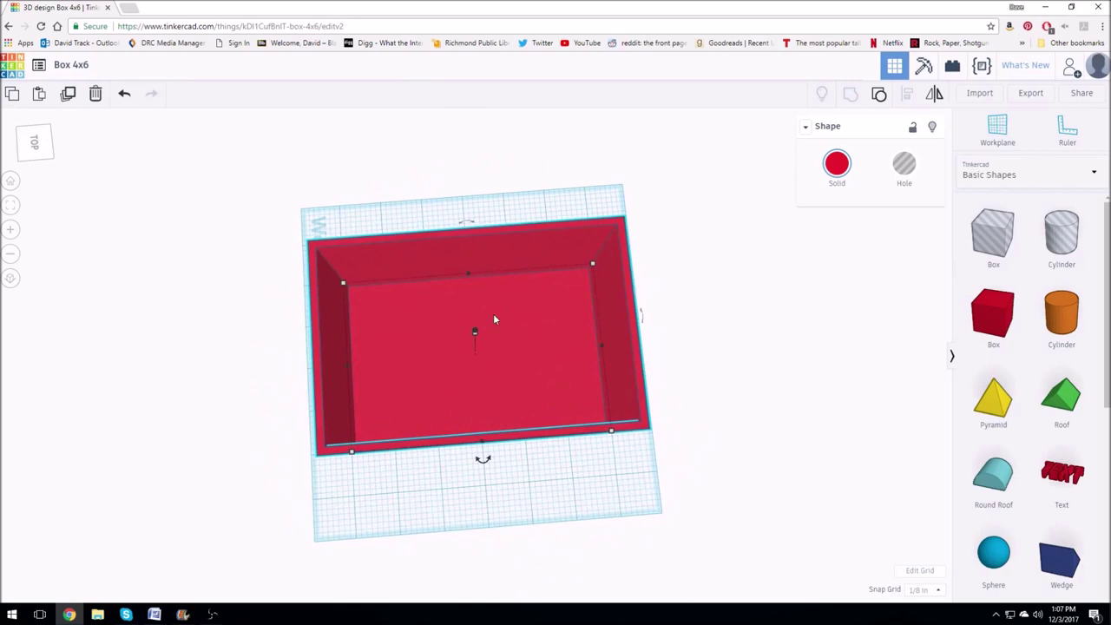
right_click_drag(493, 319, 485, 382)
right_click_drag(555, 357, 646, 408)
left_click(515, 295)
left_click(1063, 493)
right_click_drag(738, 391, 513, 322)
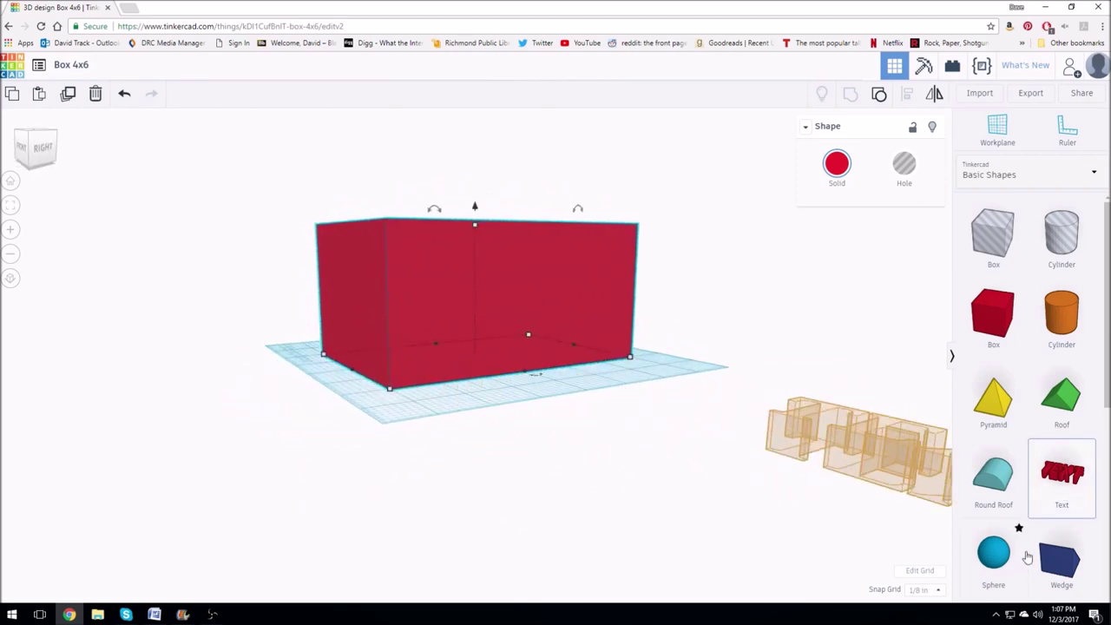
left_click(1017, 451)
right_click_drag(522, 351, 674, 372)
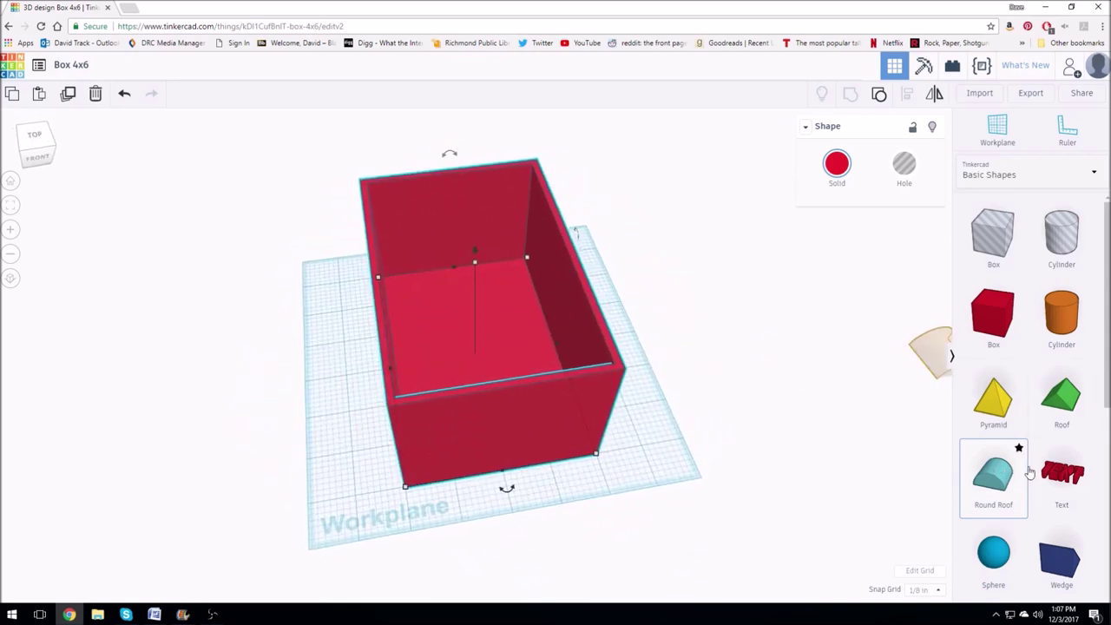
right_click_drag(651, 460, 774, 449)
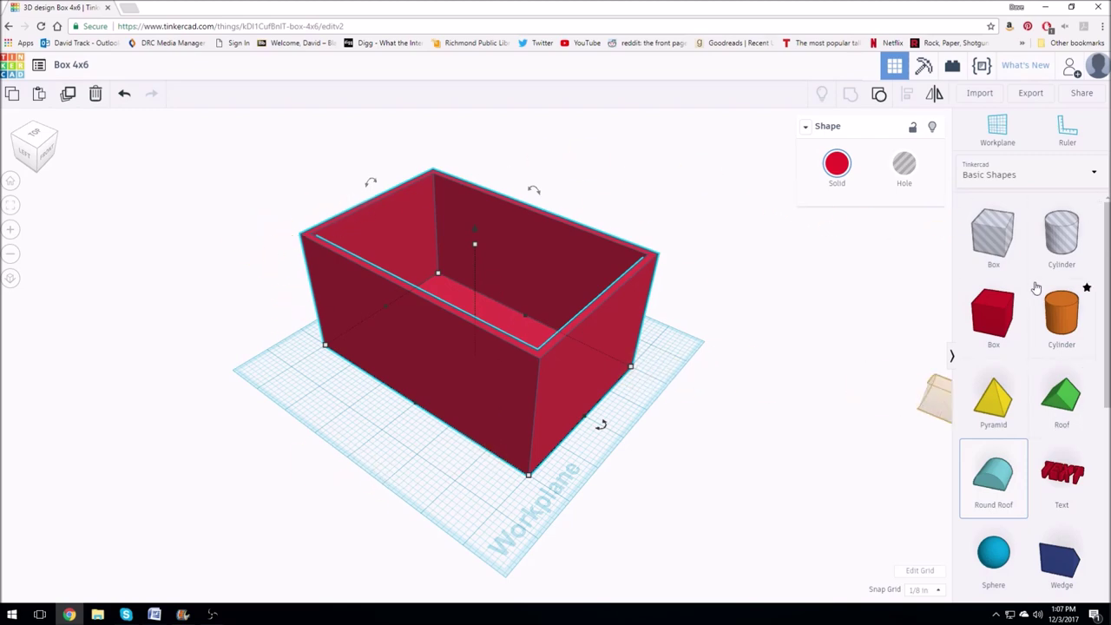
left_click(1030, 93)
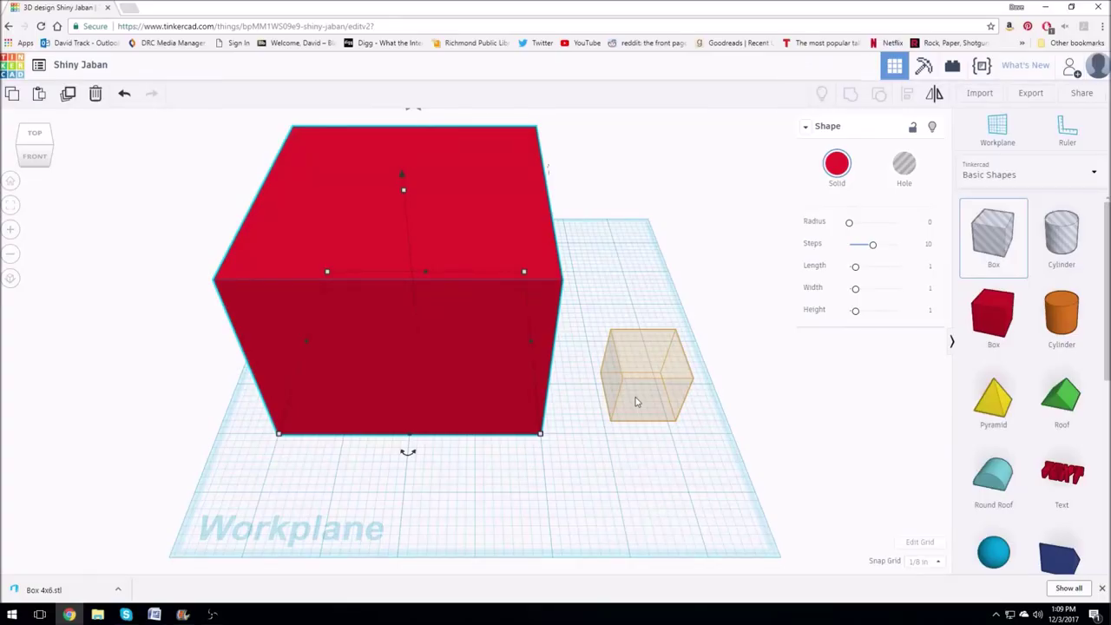
- Drop a hole box onto the workplane beside the red cube
left_click(640, 350)
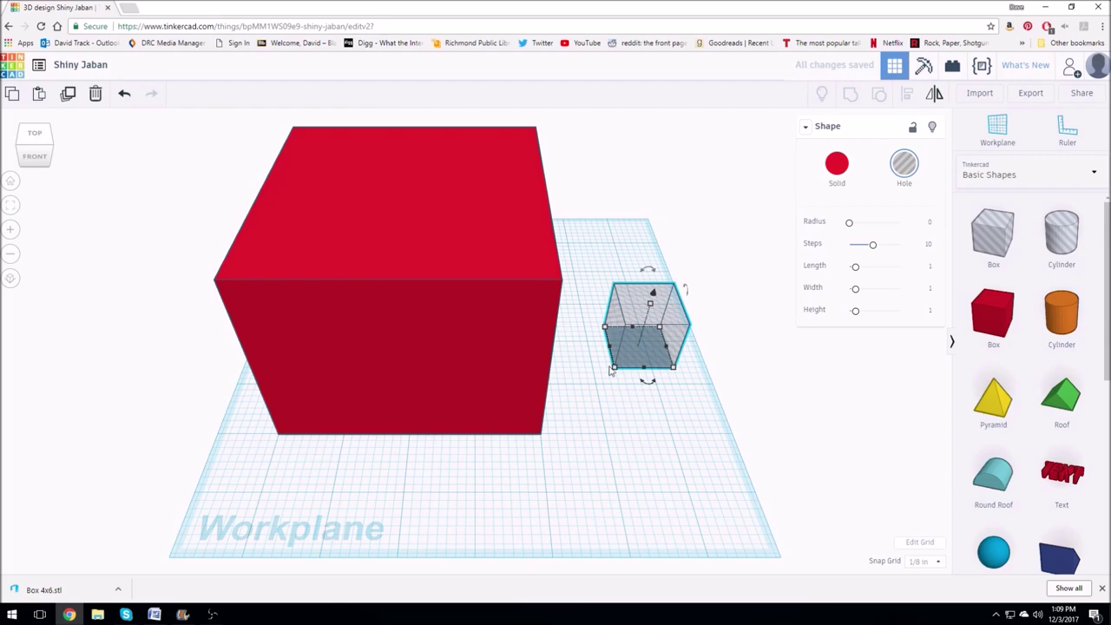
mouse_move(614, 370)
- Show Shiny Jaban in Blocks then Bricks view, orbiting to a three-quarter view
left_click(923, 65)
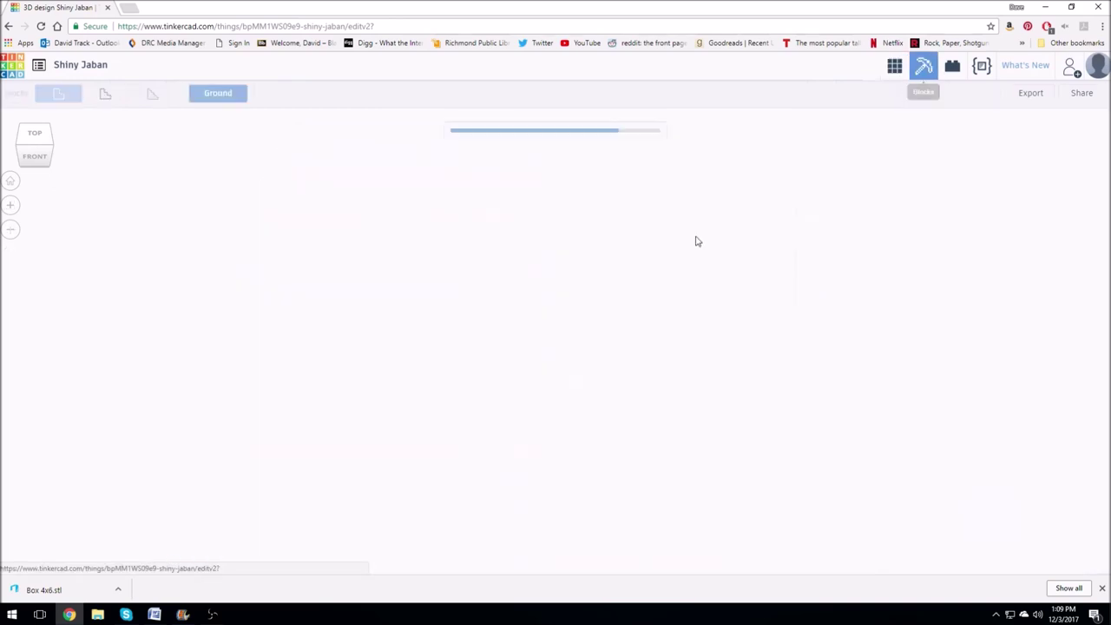
left_click(951, 66)
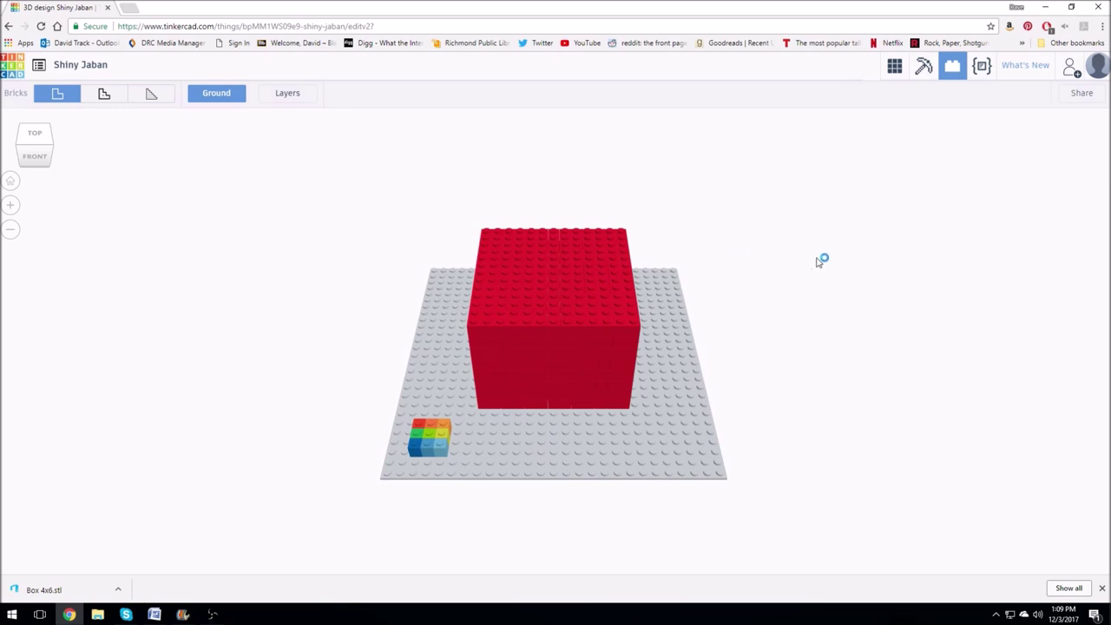
right_click_drag(686, 384, 656, 390)
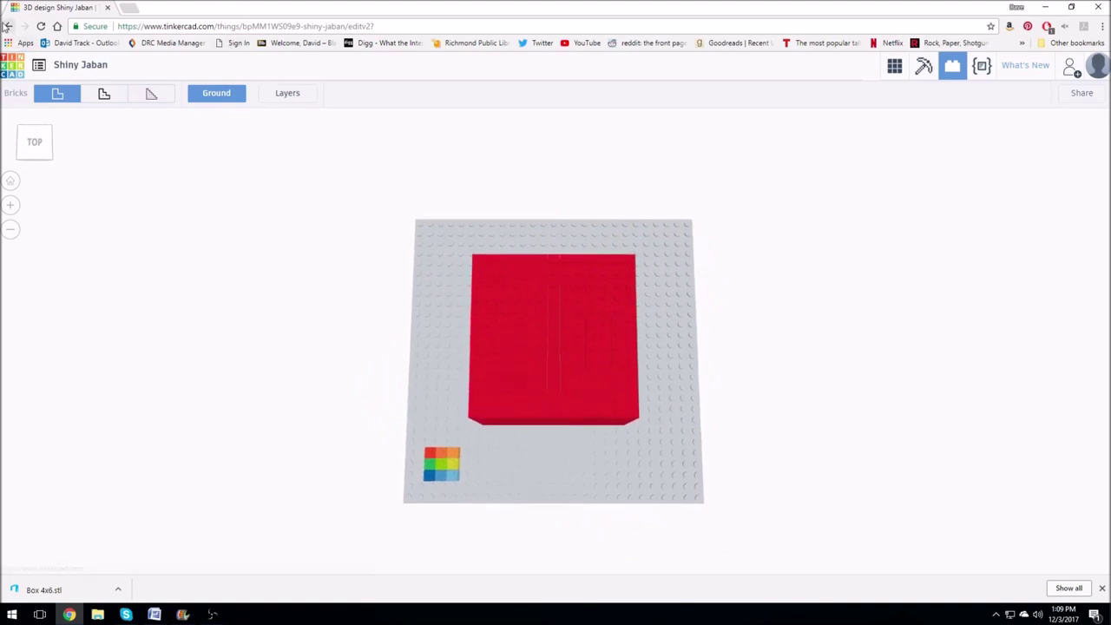
right_click_drag(426, 297, 567, 407)
right_click_drag(541, 364, 669, 275)
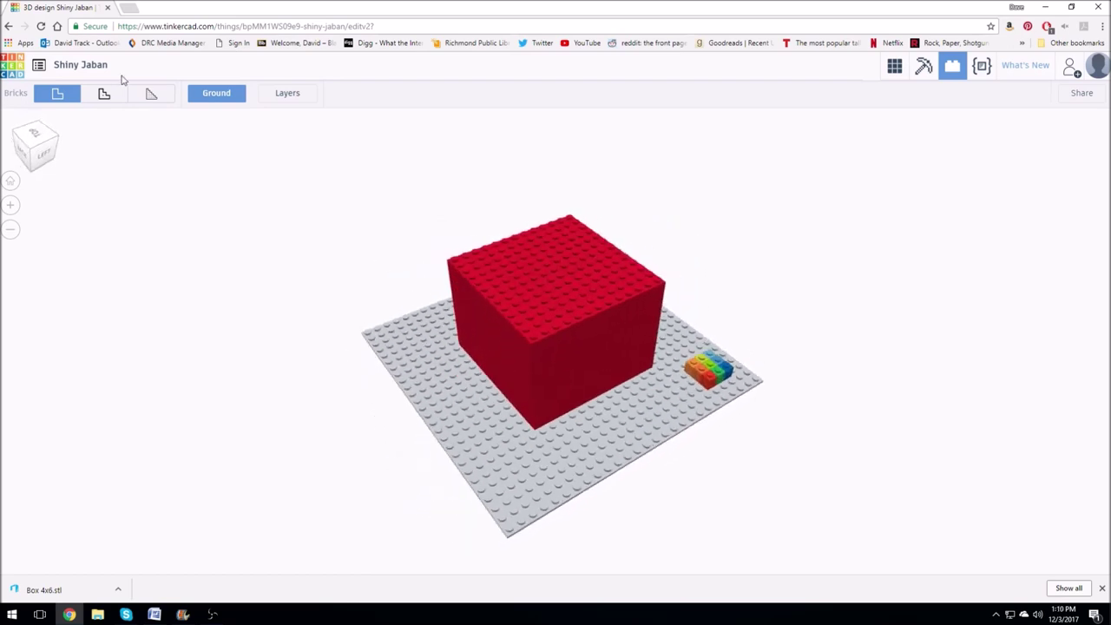